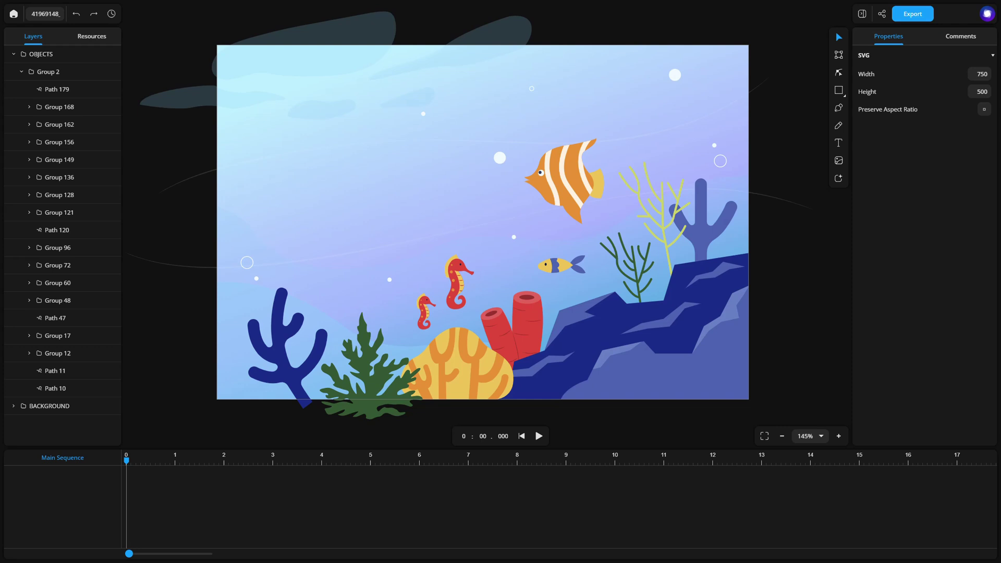
Draw a wavy motion path about 876 by 111 for the striped orange fish, running right to left beyond both canvas edges, and preview it.
click(583, 181)
double_click(583, 180)
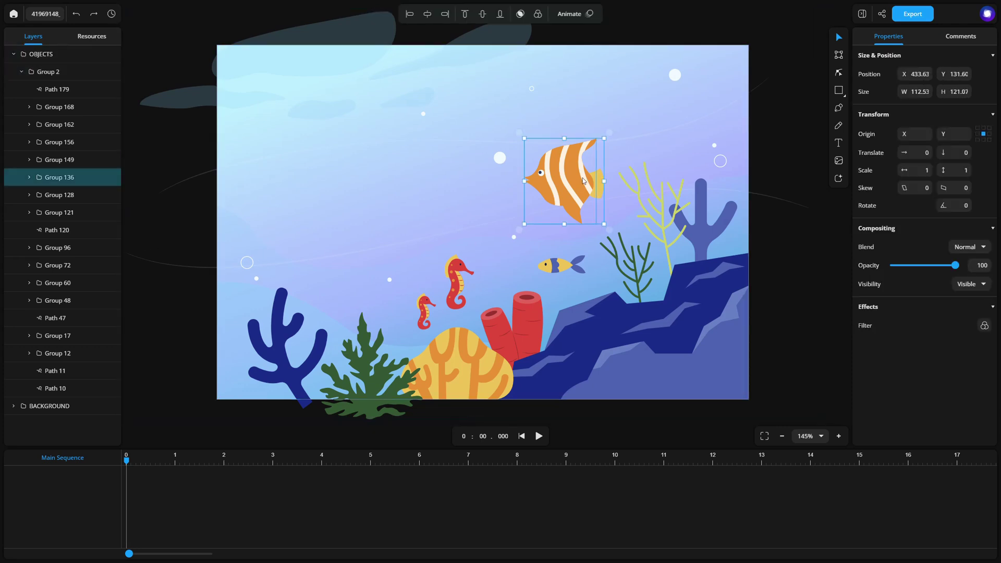
click(569, 13)
mouse_move(586, 78)
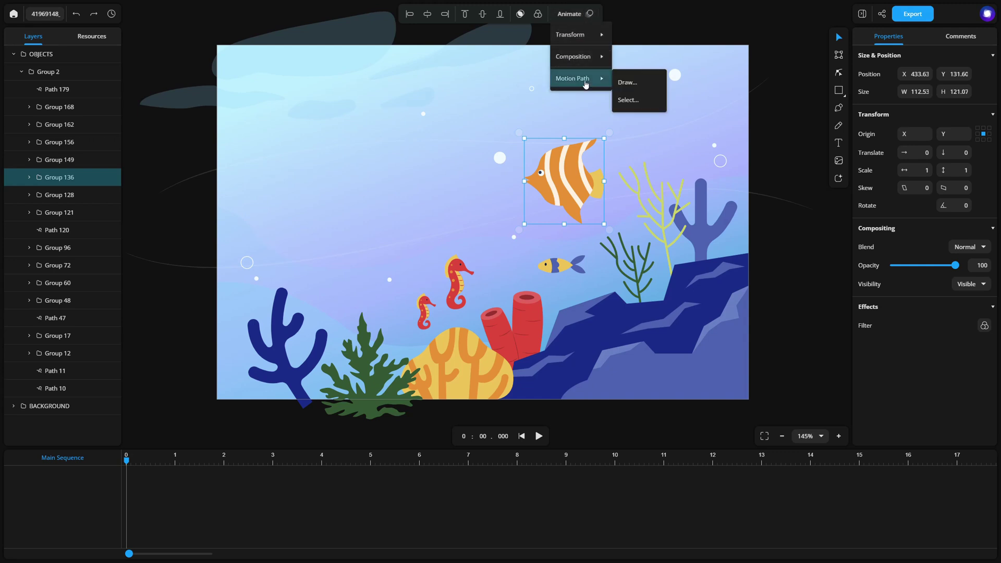
click(641, 83)
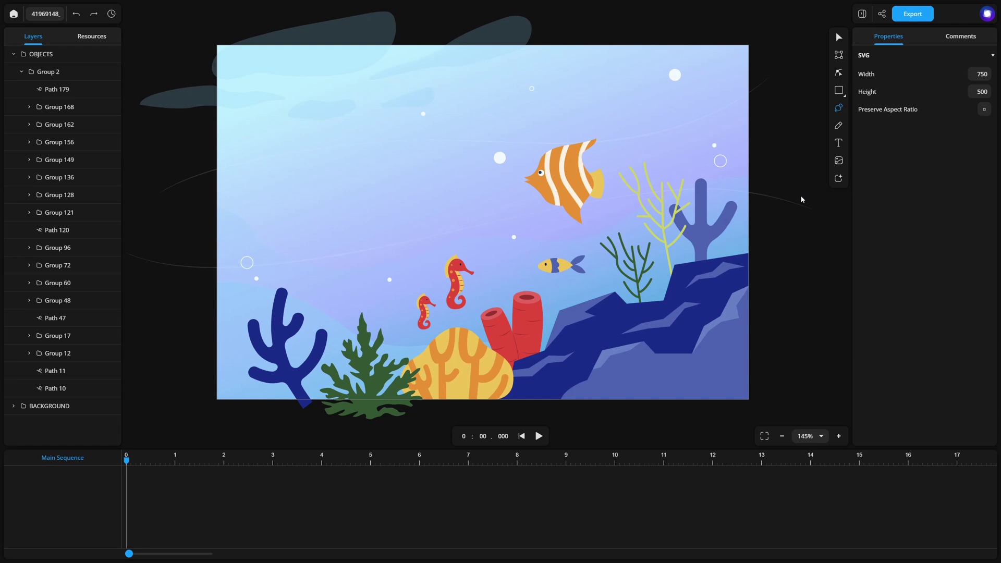
drag(799, 183, 701, 155)
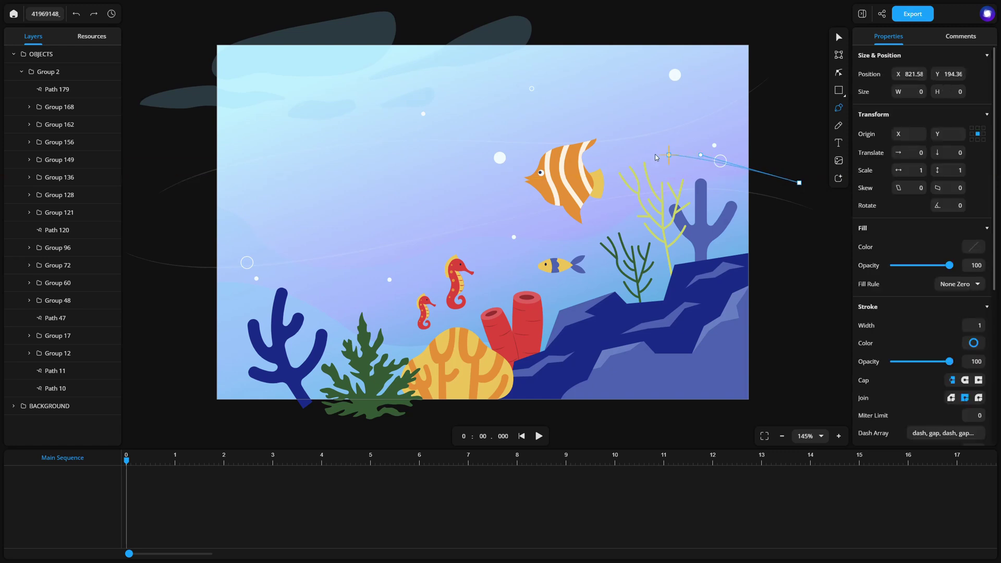
drag(500, 134, 304, 195)
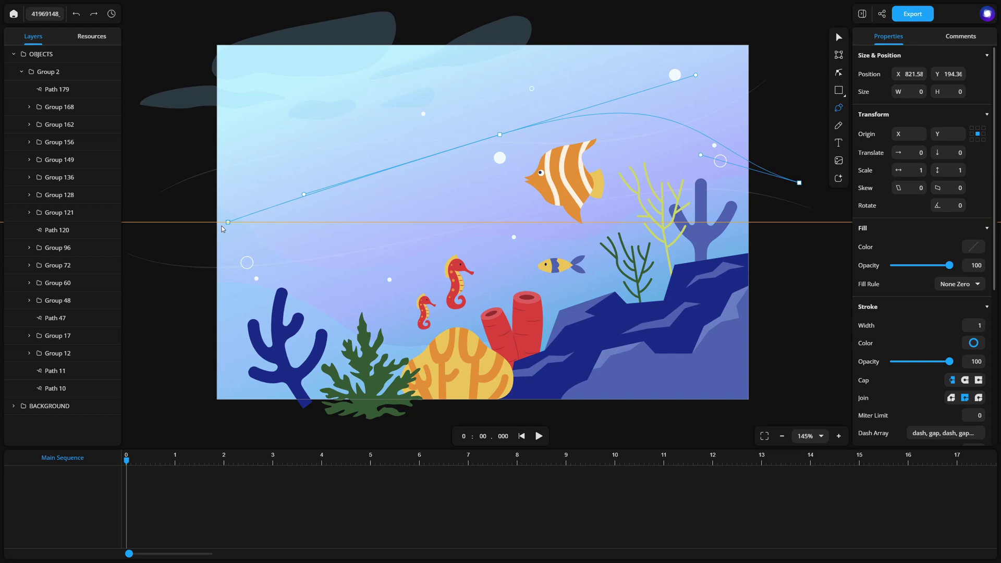
drag(178, 188, 148, 179)
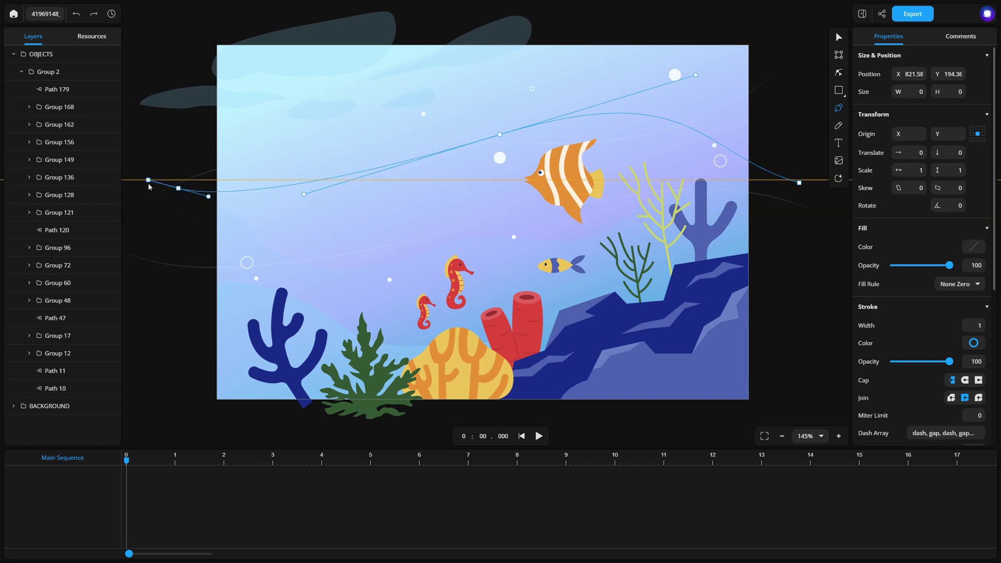
key(Return)
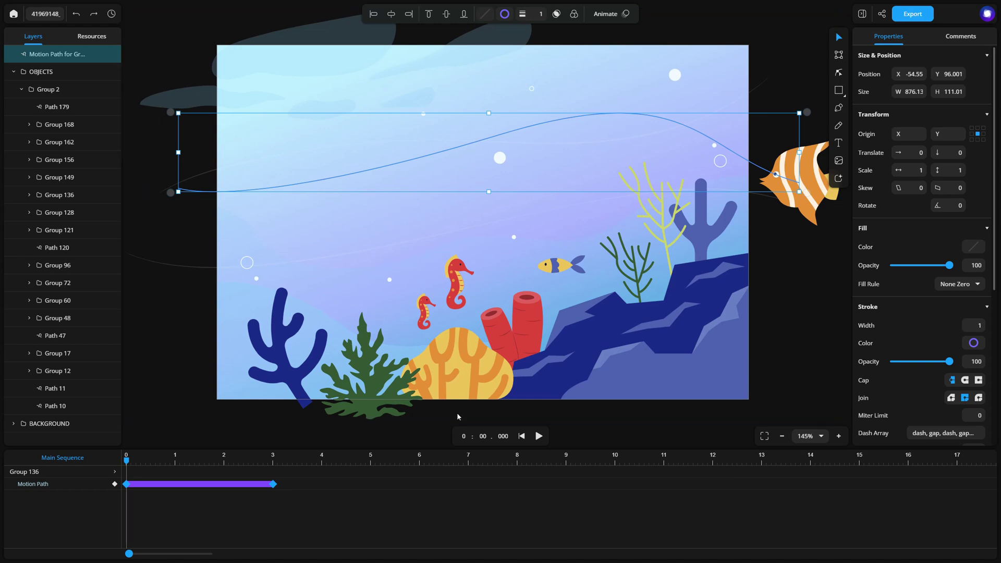
click(539, 437)
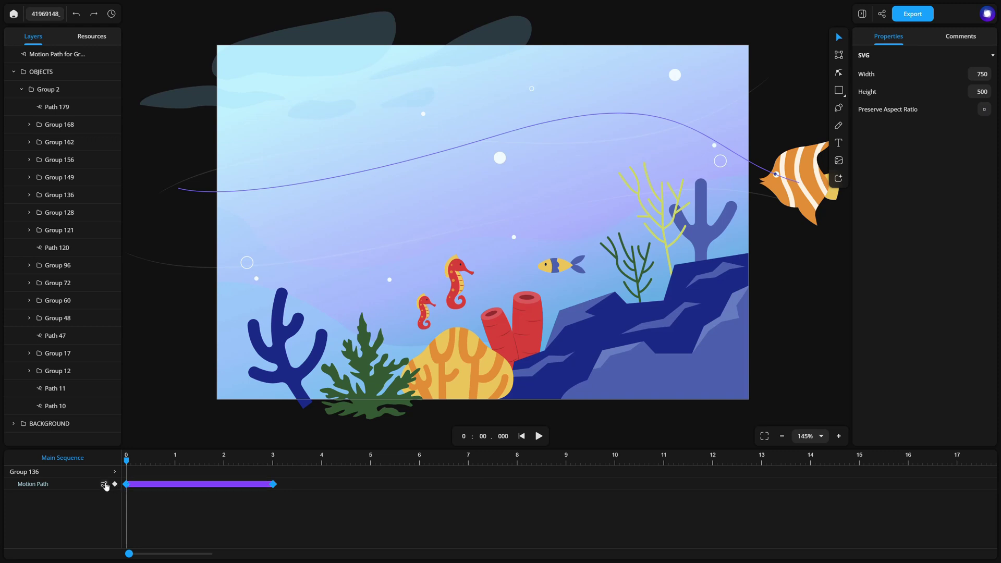
Set the striped fish's motion path animation to Auto rotation and Indefinite repeat.
click(105, 485)
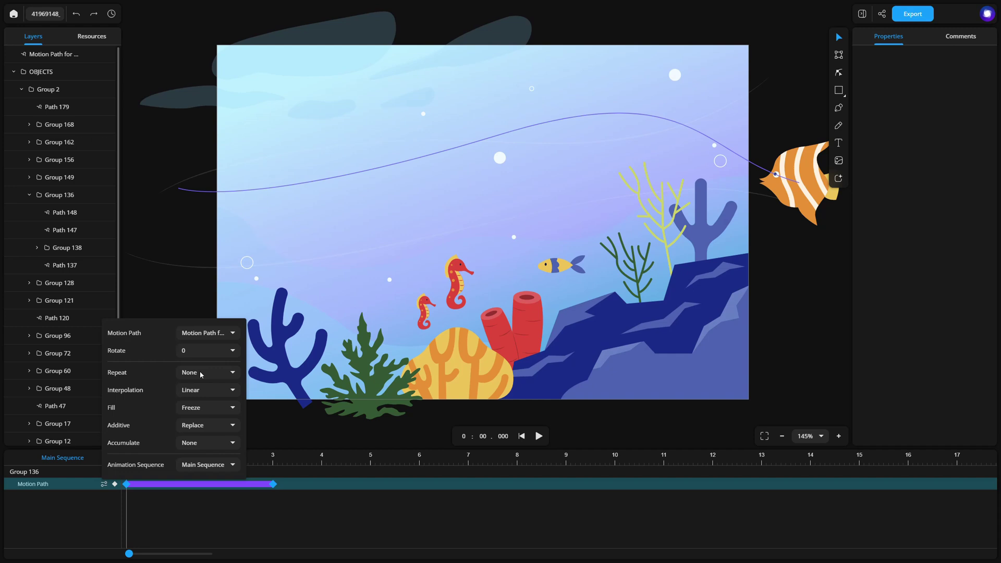
click(235, 352)
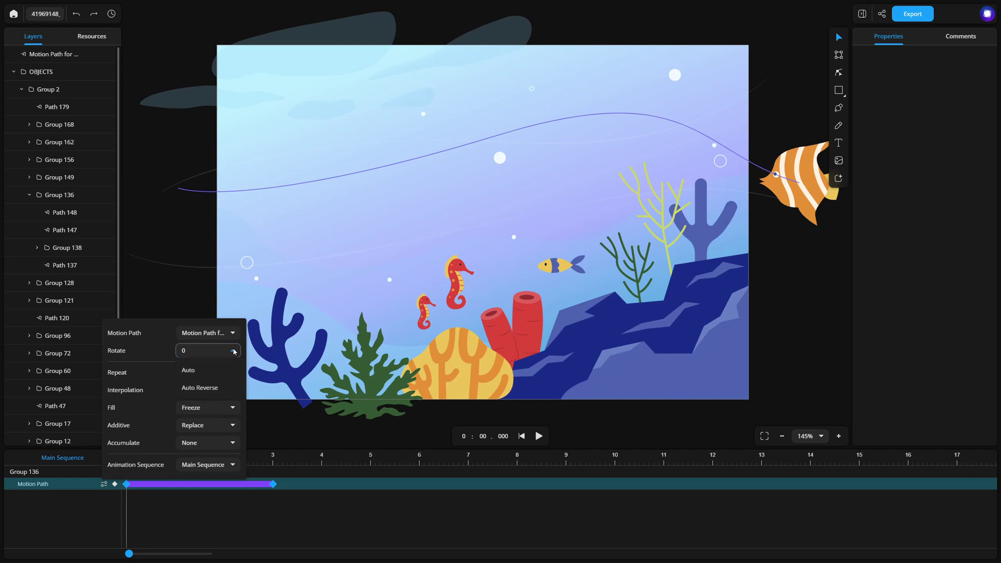
click(207, 371)
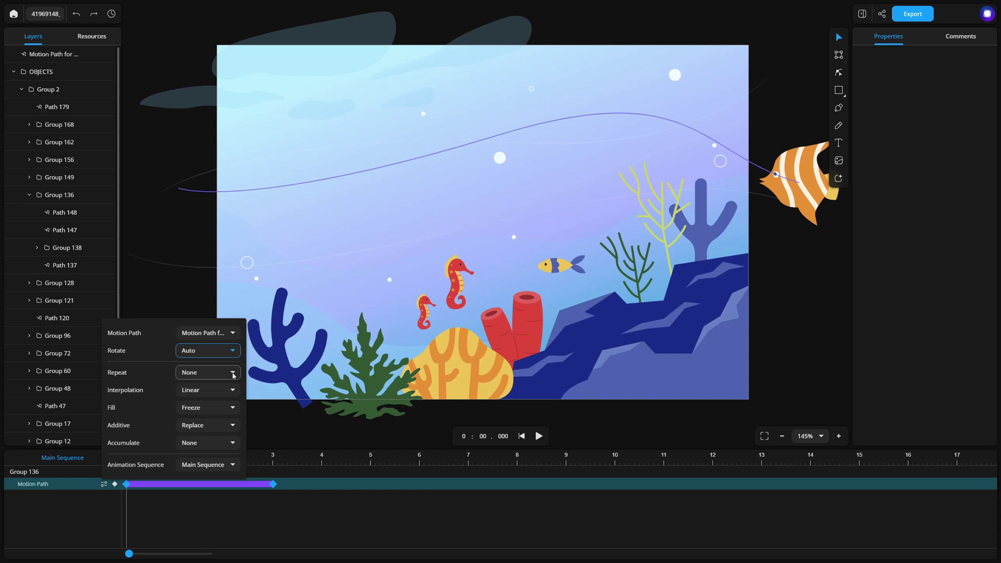
click(232, 375)
click(196, 410)
click(271, 427)
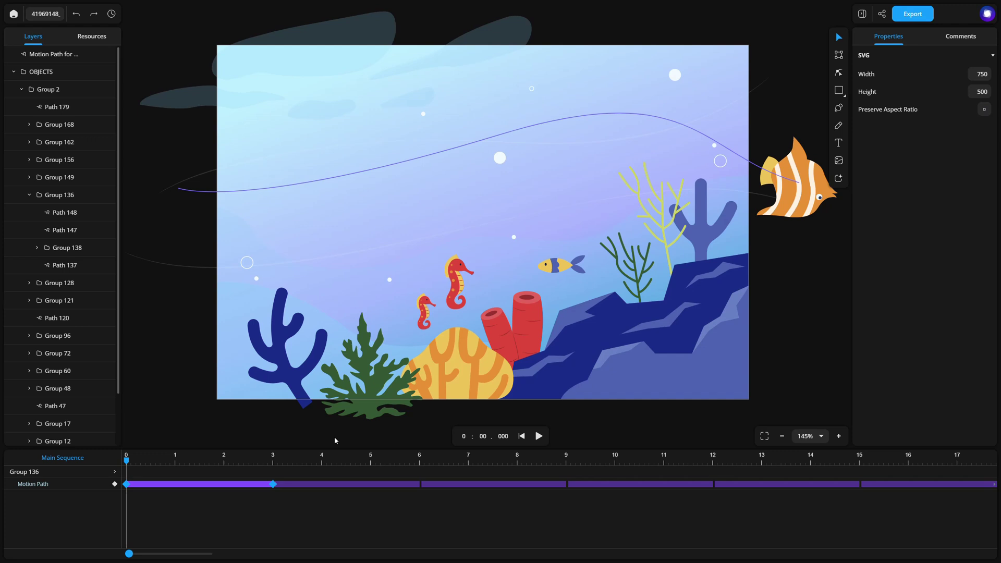
Set the rotation of the striped fish's motion path animation to Auto Reverse and preview the result.
click(104, 484)
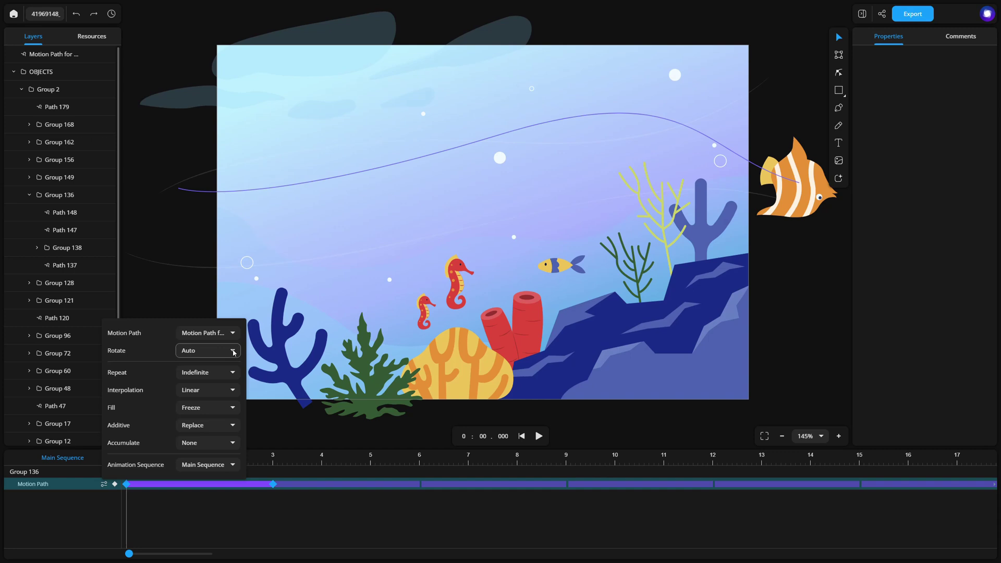
click(233, 352)
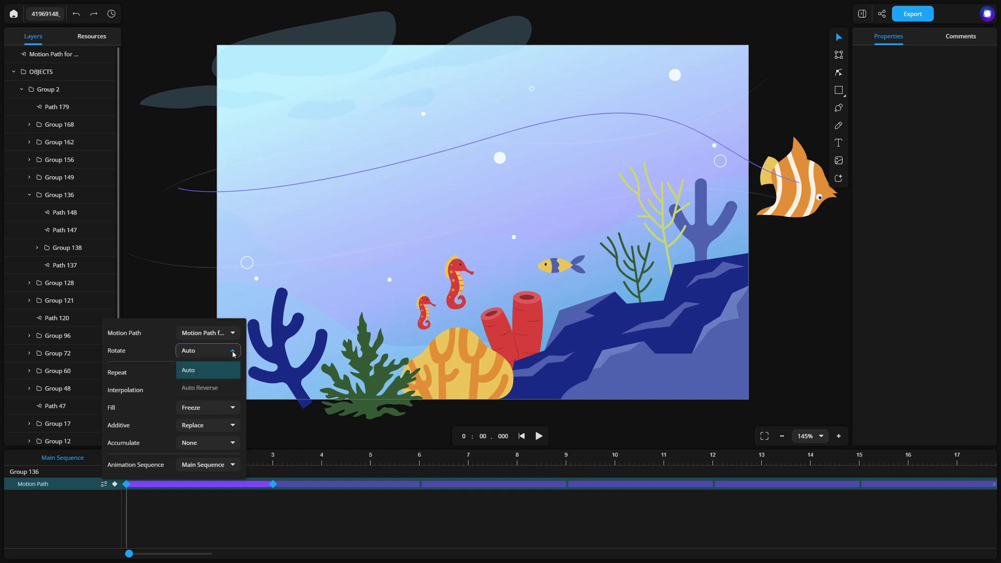
click(214, 384)
click(275, 436)
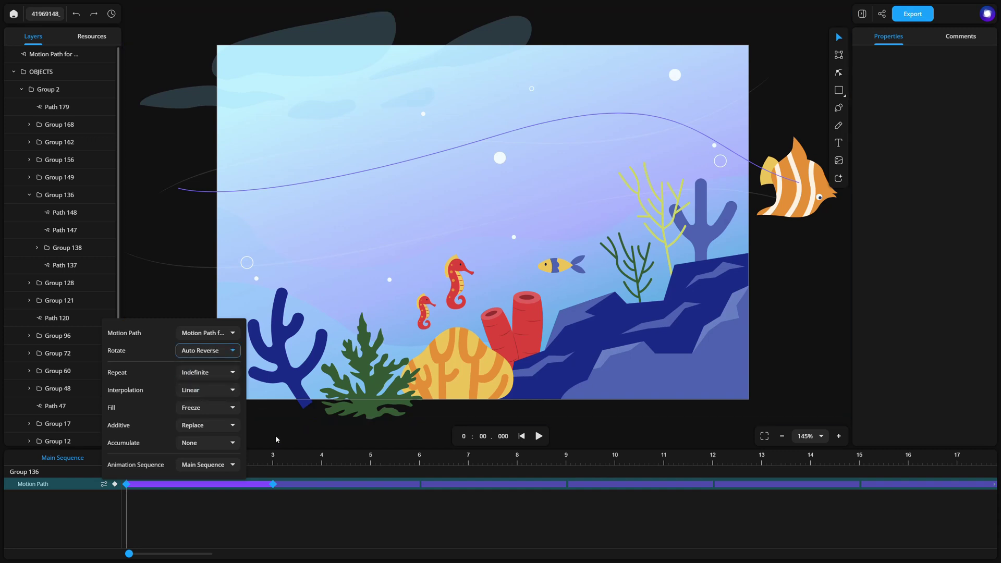
click(540, 437)
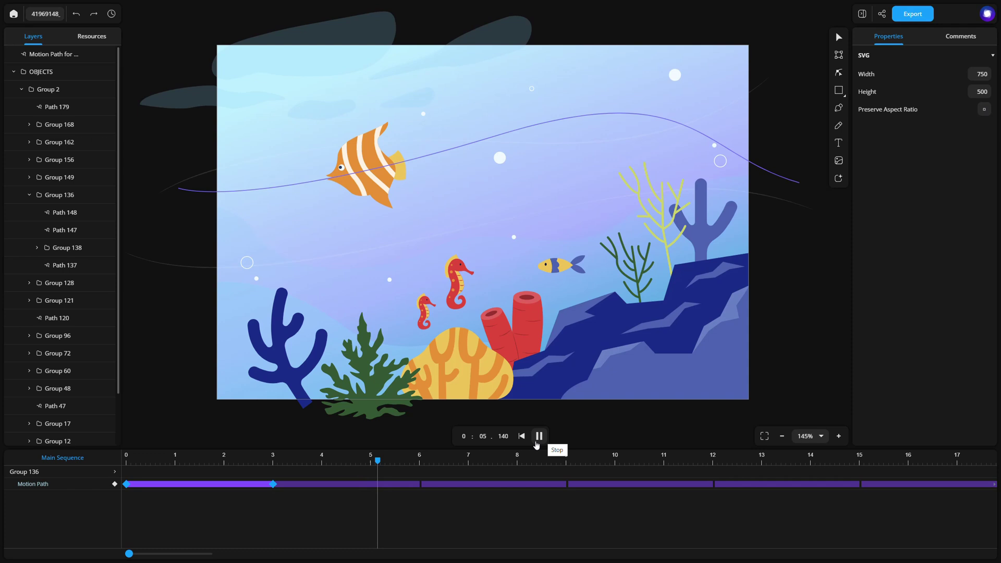
click(540, 443)
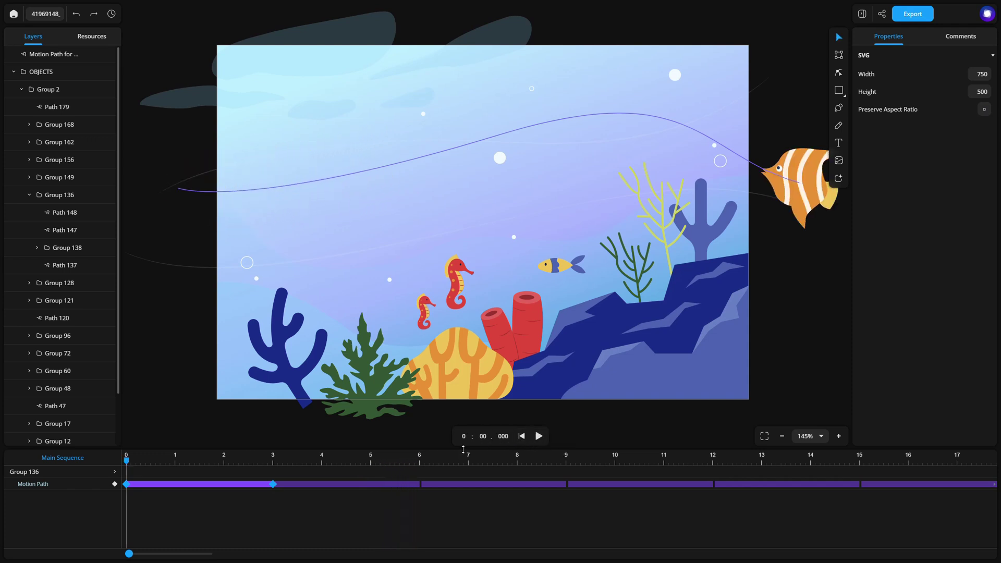
Reverse the direction of the striped fish's motion path.
click(193, 194)
right_click(193, 194)
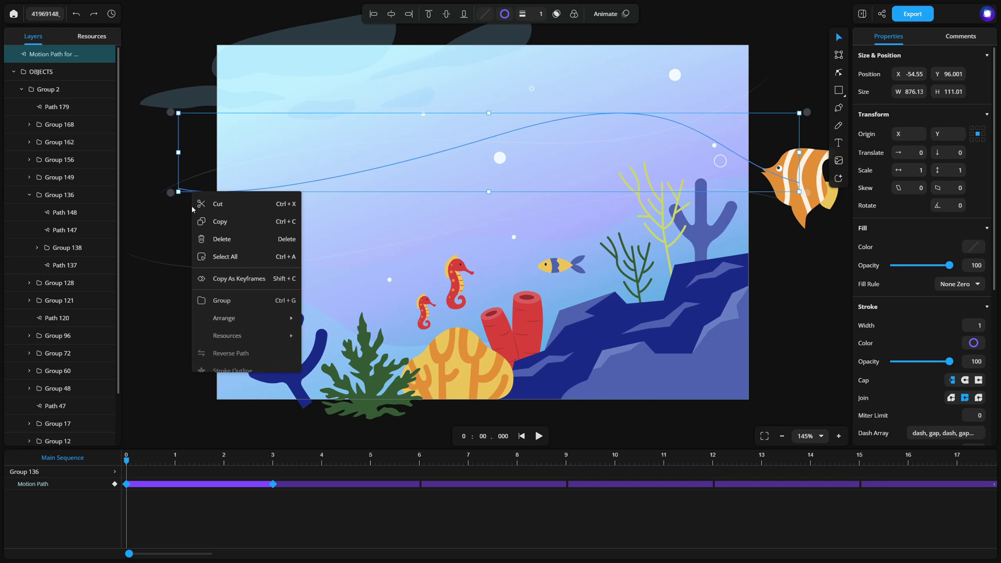
click(235, 357)
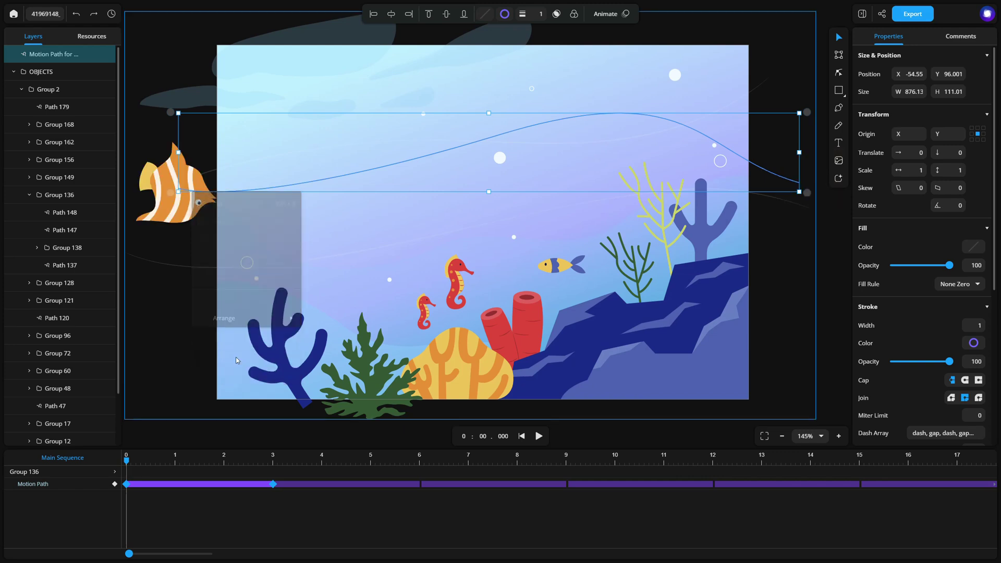
Flip the striped fish upright by setting its vertical scale to -1, and preview the animation.
click(165, 217)
click(165, 216)
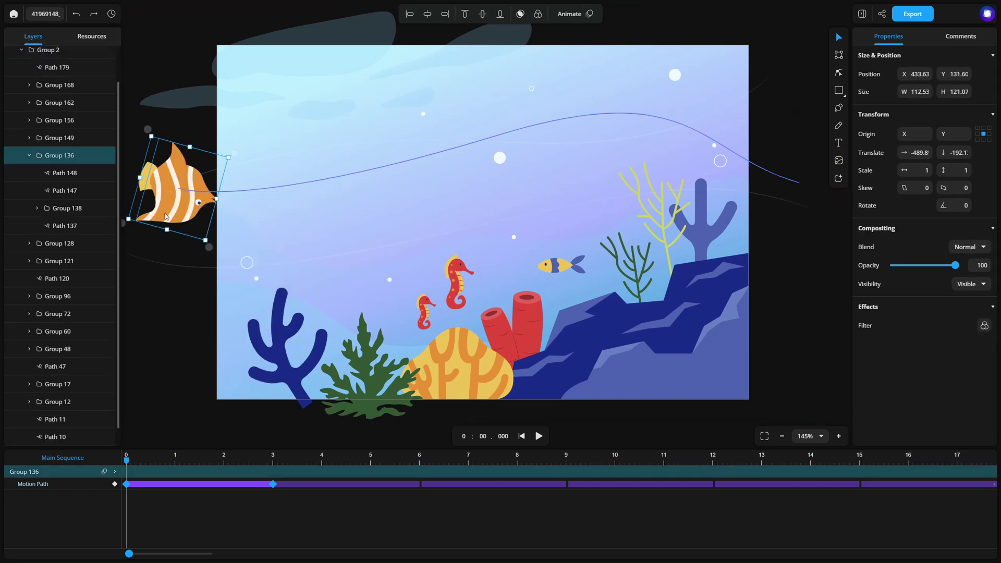
click(963, 171)
key(Home)
text(-)
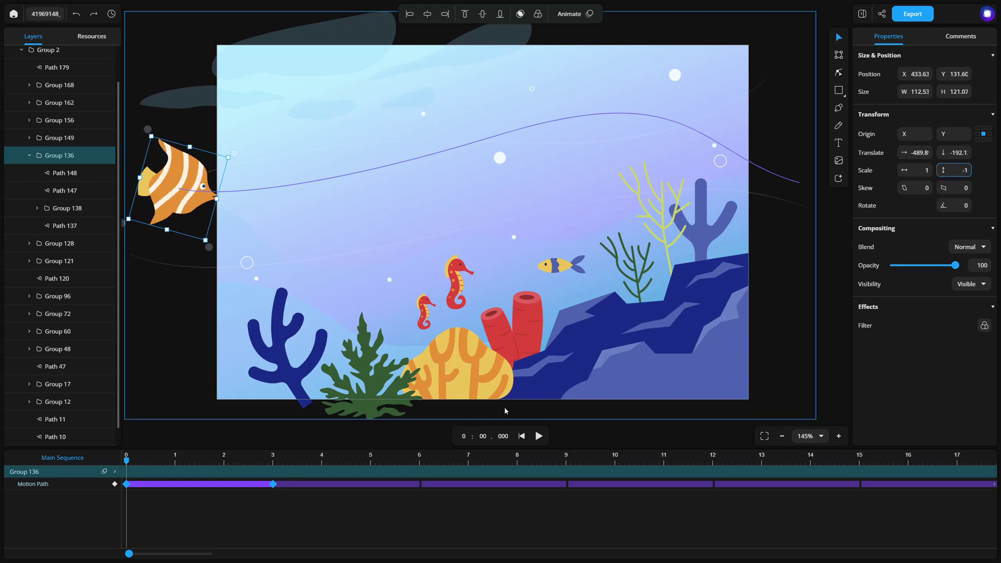
click(539, 436)
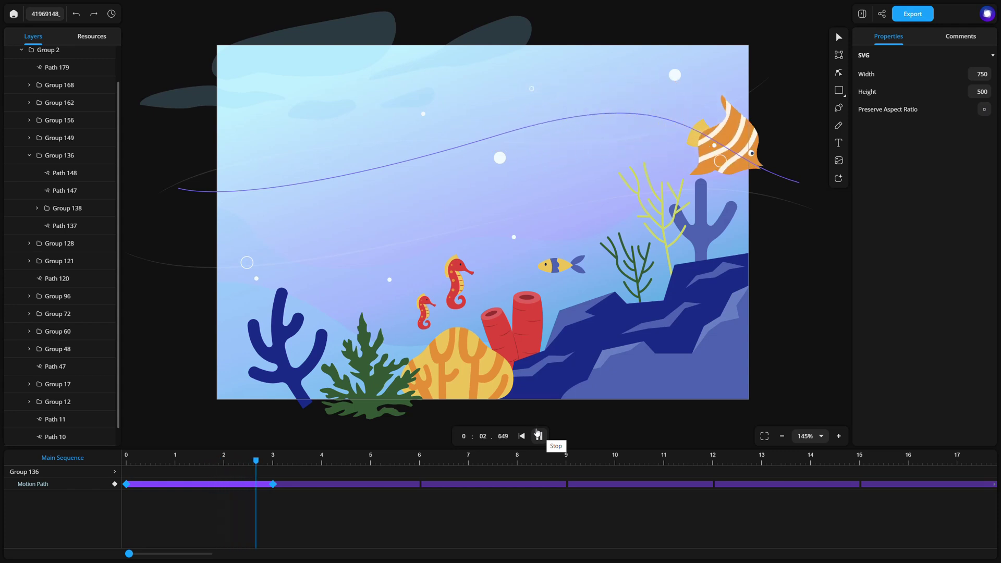
click(539, 436)
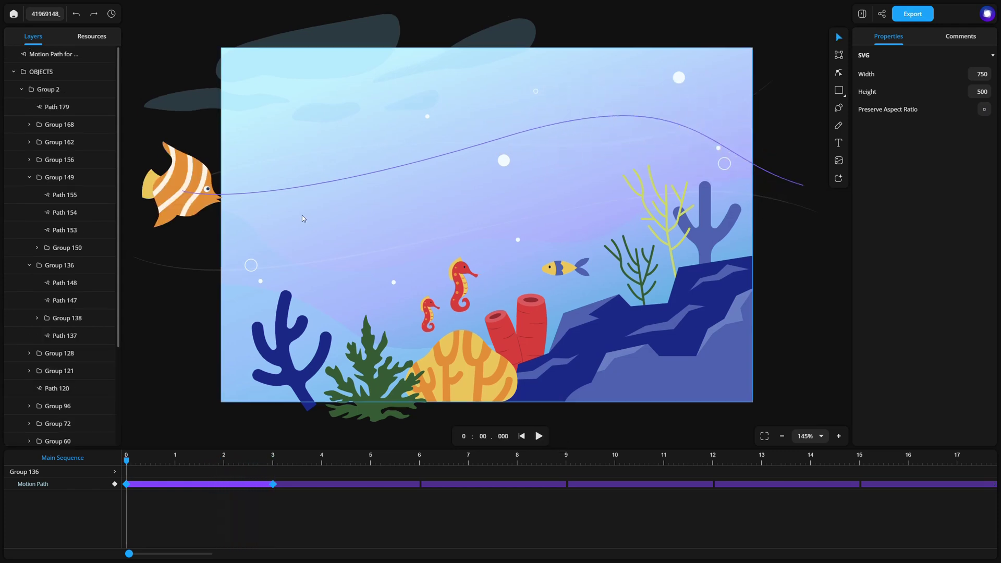
Make the striped fish's motion path line invisible by changing its stroke width.
click(330, 183)
click(540, 14)
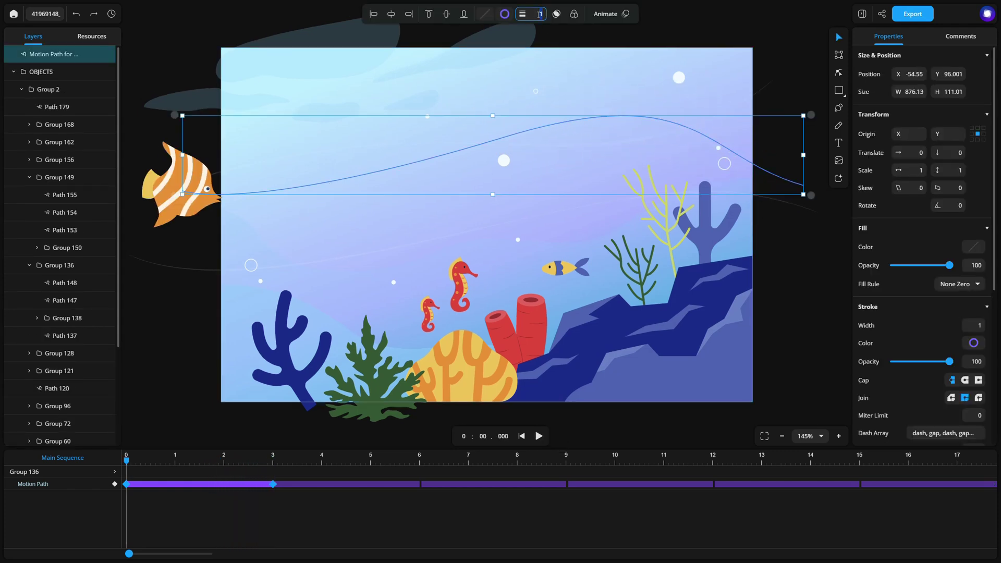
key(Return)
click(237, 263)
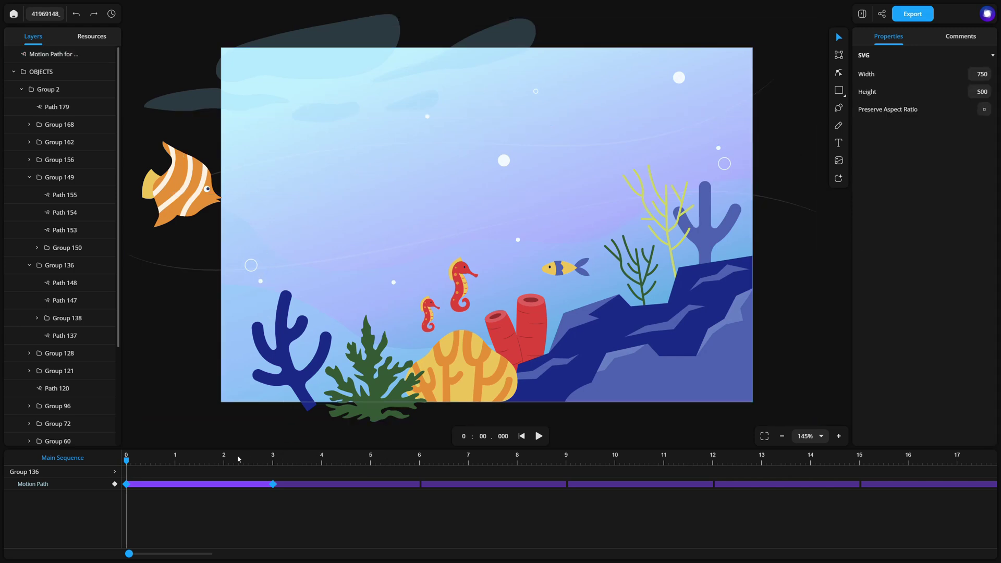
Add a keyframe at about 2.07 seconds to the striped fish's motion path animation, set its value to 0.4, and preview the animation.
drag(166, 460, 227, 460)
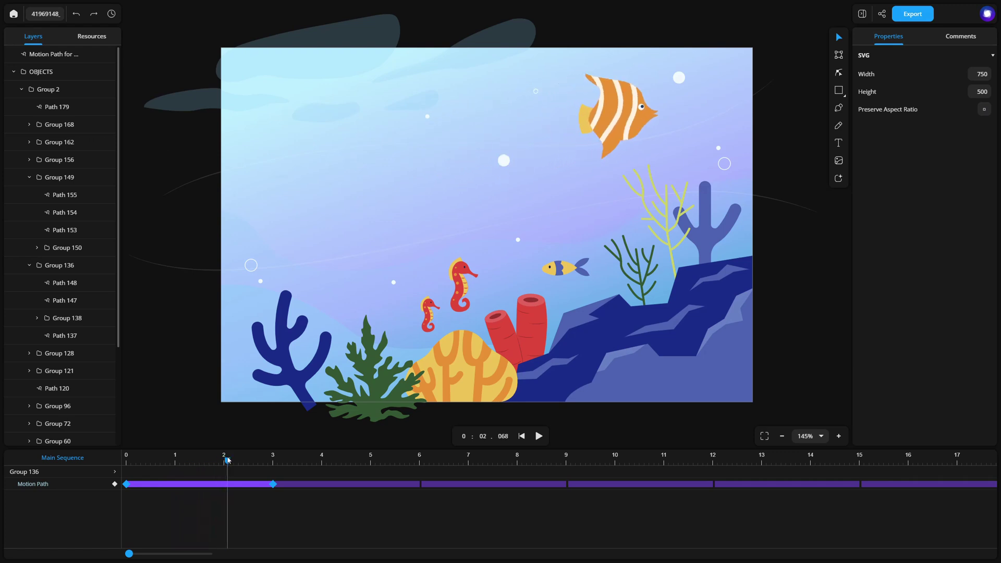
click(114, 484)
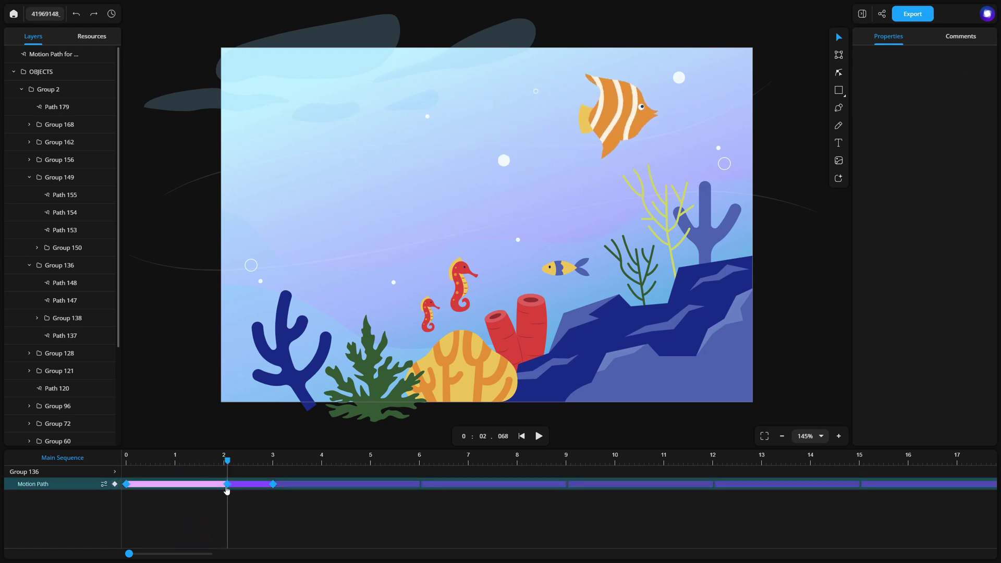
double_click(221, 466)
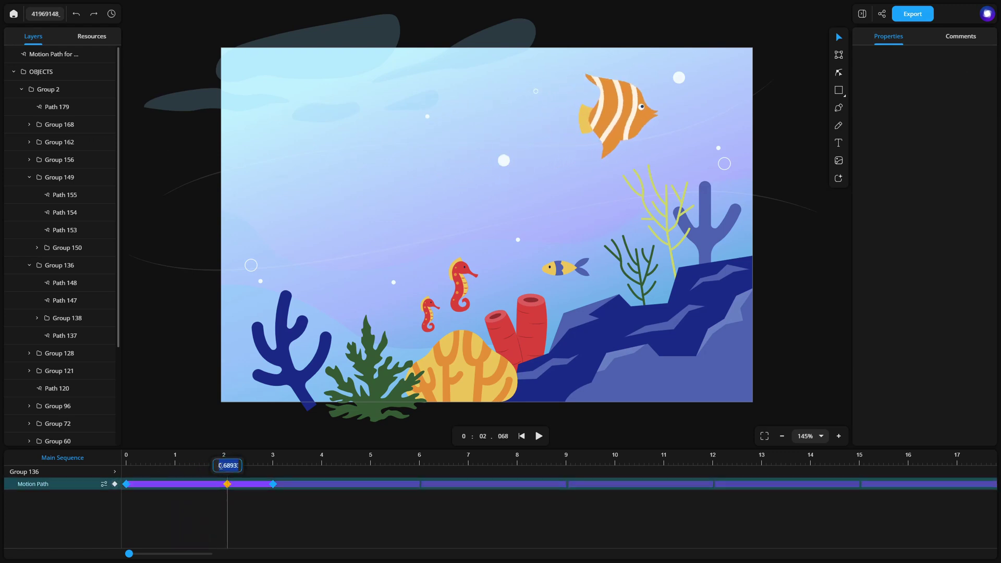
text(0.4)
key(Return)
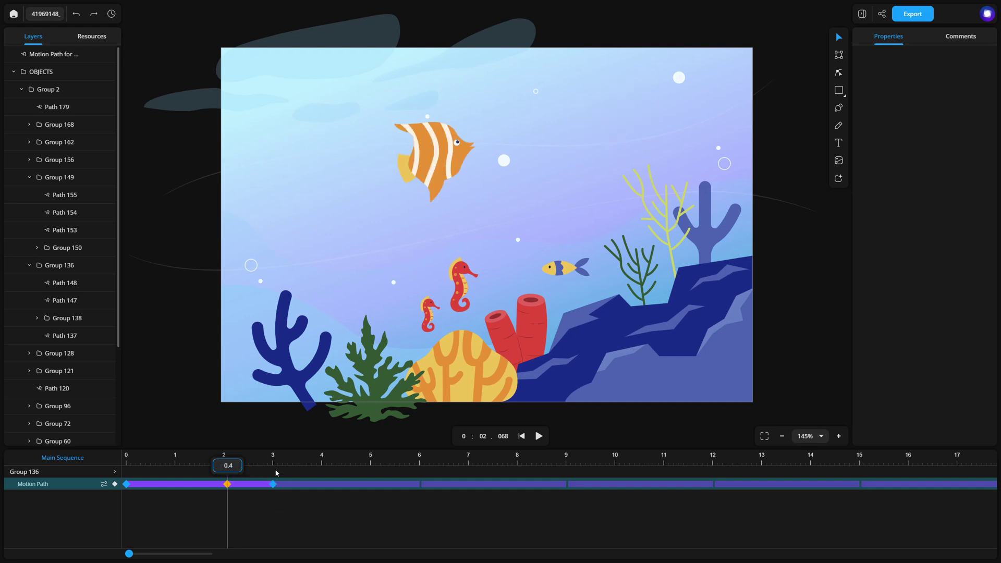
click(522, 436)
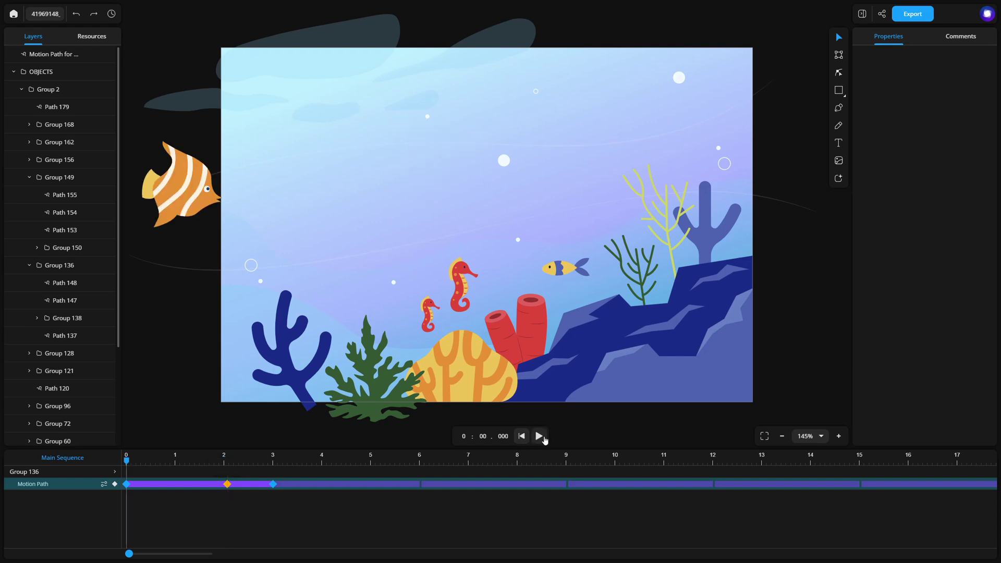
click(543, 440)
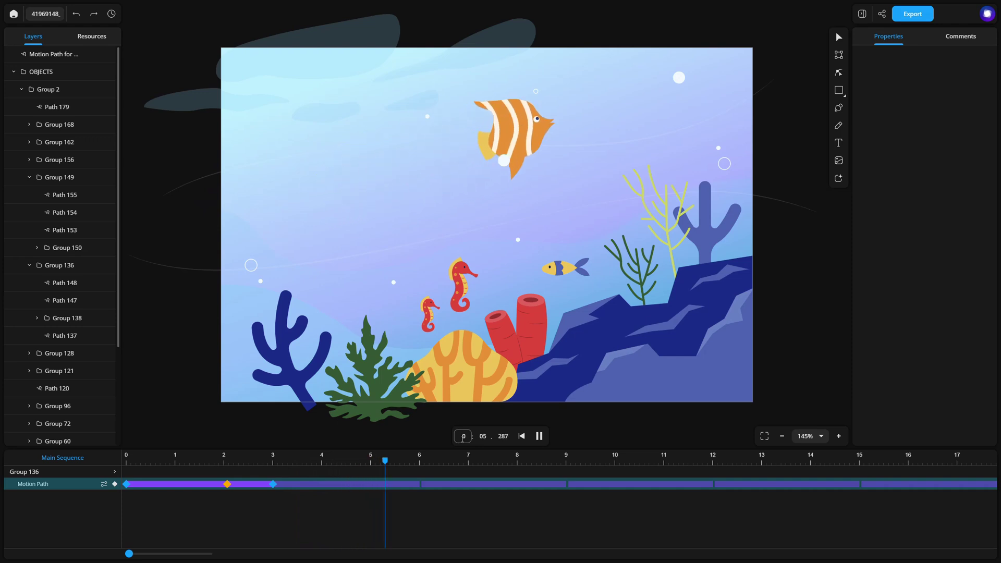
key(space)
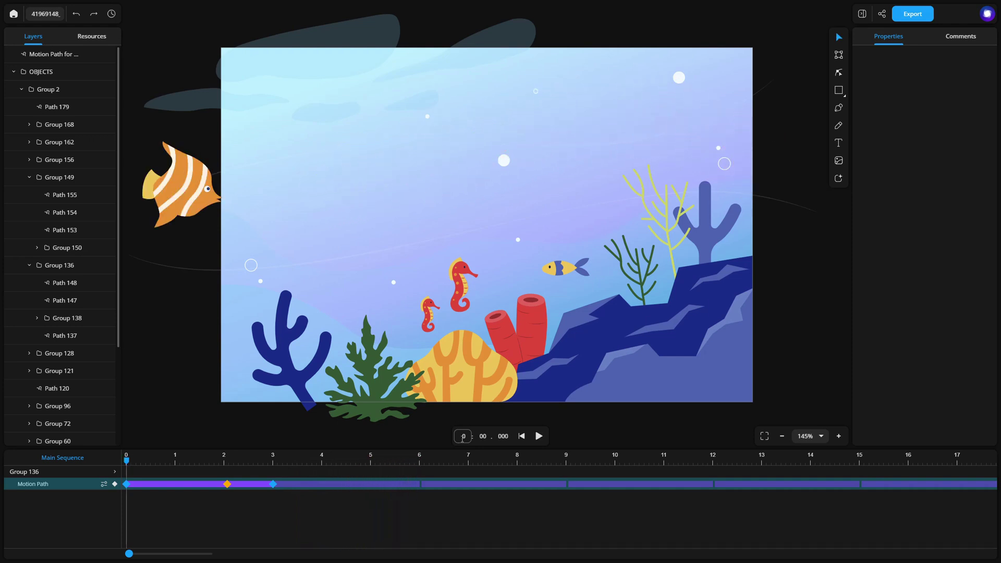
click(176, 383)
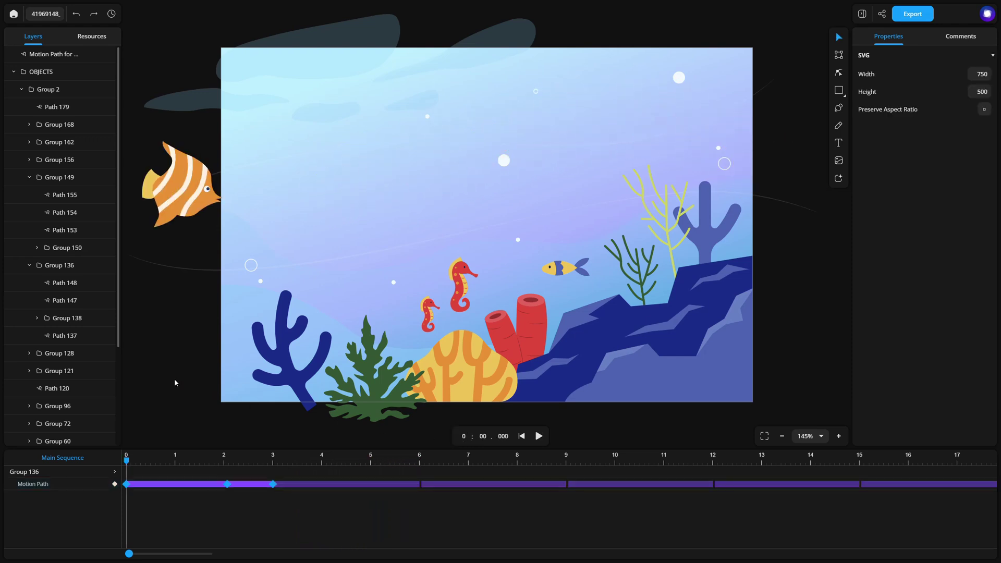
Draw an arched motion path for the small yellow-and-blue fish from beyond the canvas's right edge to beyond its left, about 865 by 84.
click(562, 267)
double_click(563, 267)
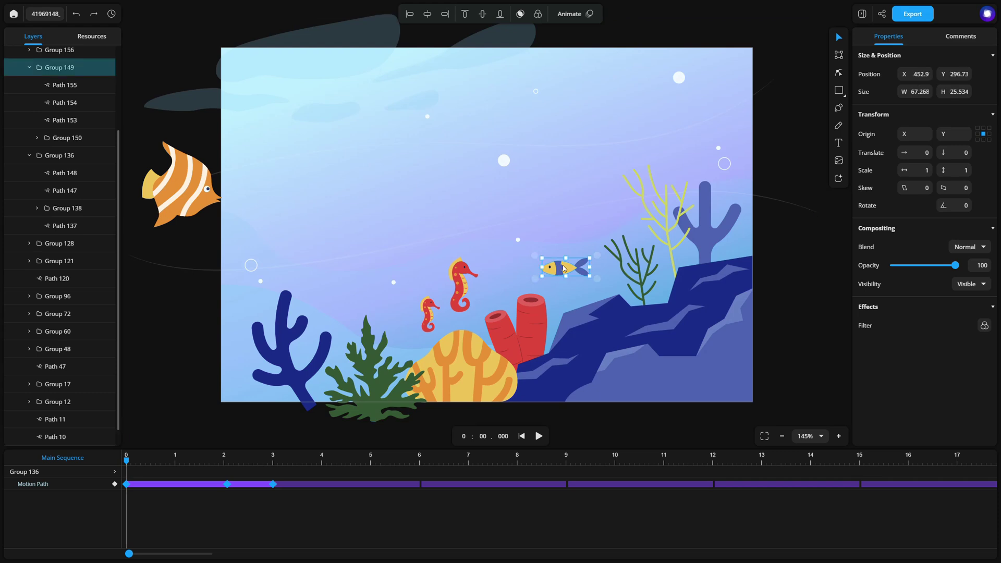
click(569, 14)
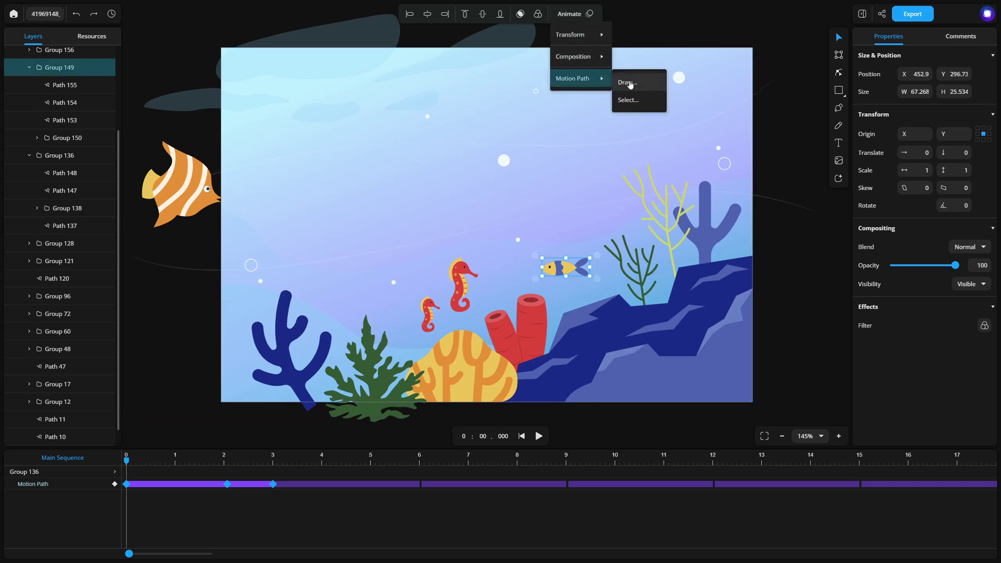
click(623, 82)
click(787, 275)
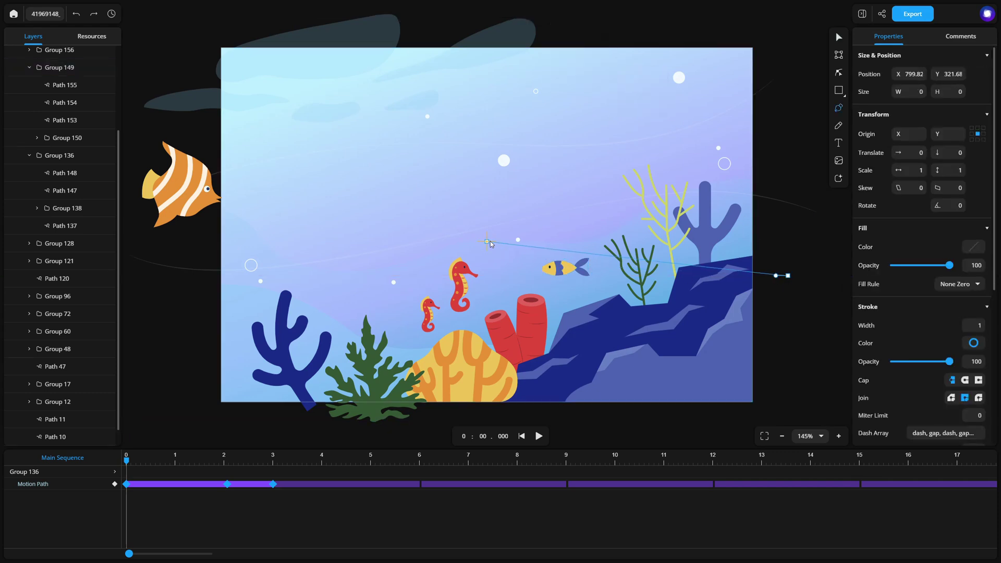
drag(487, 242, 404, 250)
drag(194, 300, 177, 302)
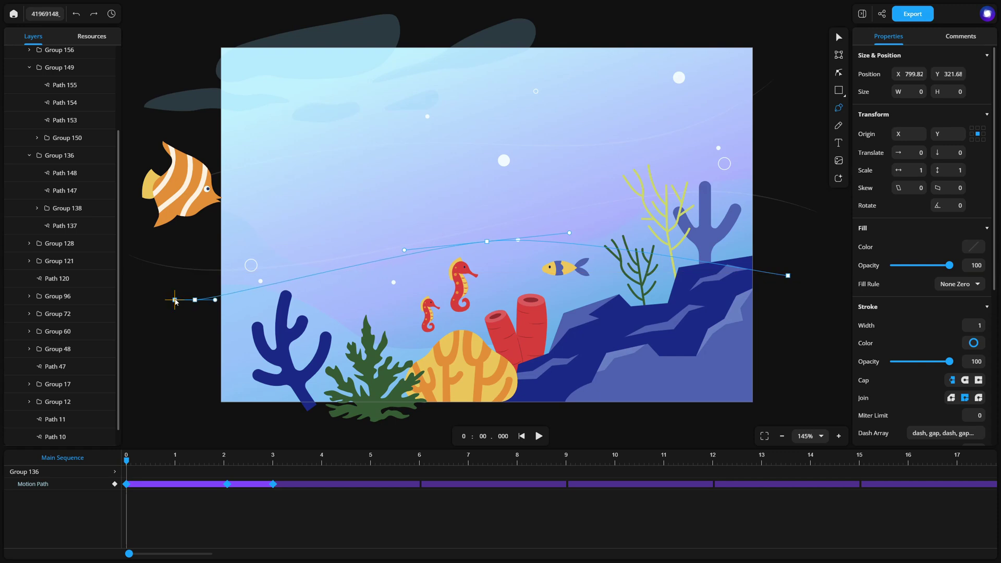
key(Escape)
Set the small fish's motion path animation to repeat indefinitely.
click(102, 483)
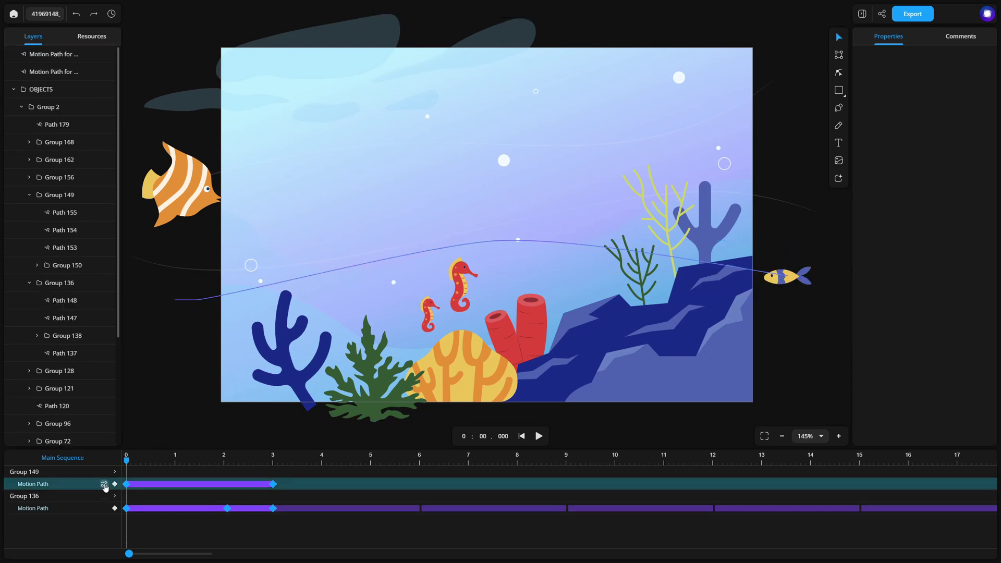
click(104, 484)
click(209, 372)
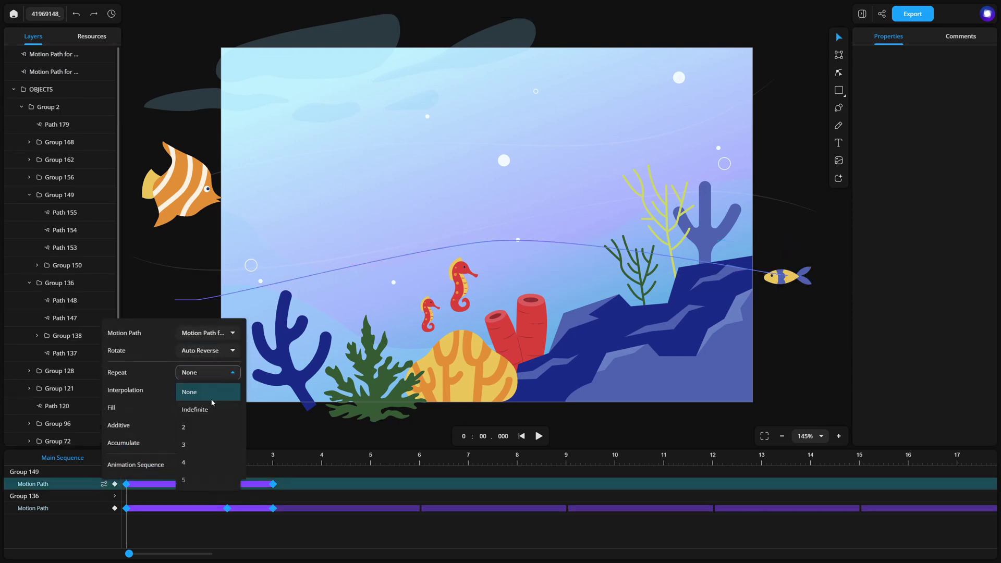
click(198, 407)
click(262, 424)
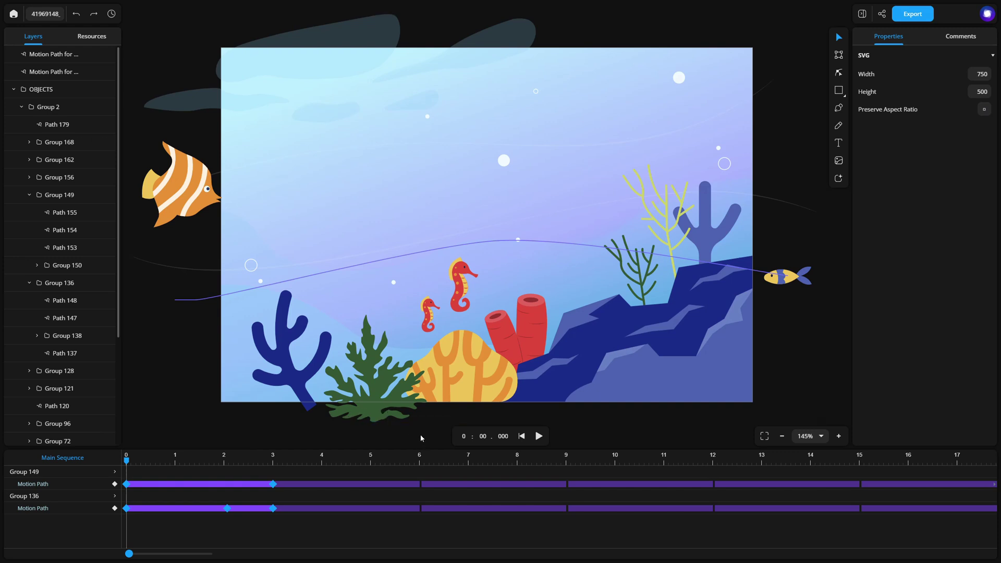
Hide the small fish's motion path line by setting its stroke width to 0, and preview the animation.
click(196, 298)
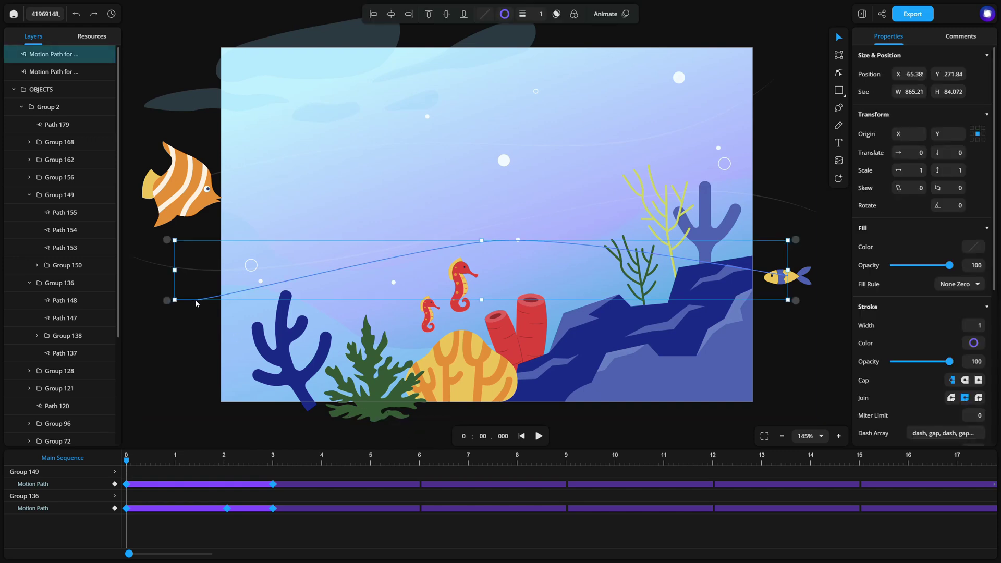
click(539, 15)
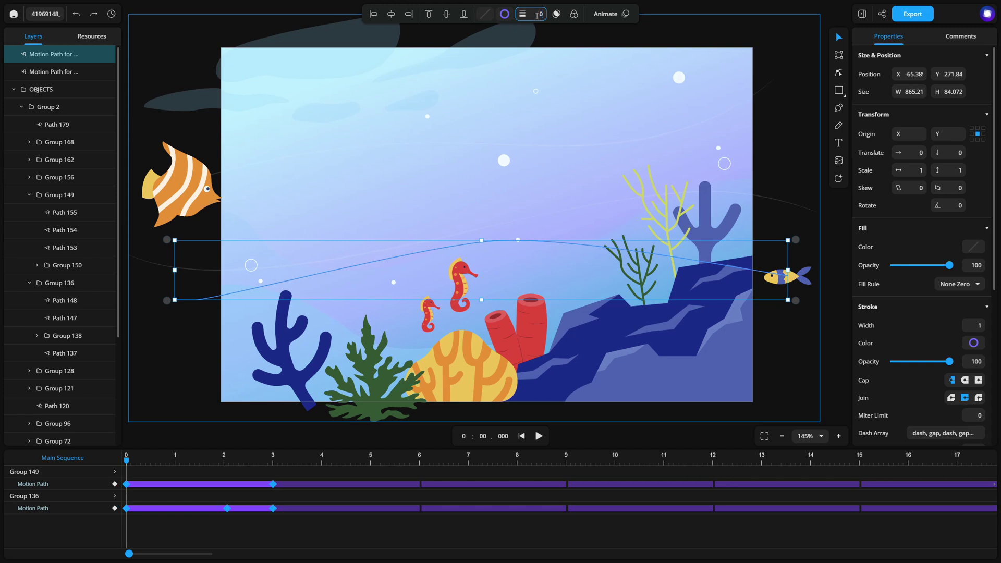
click(190, 348)
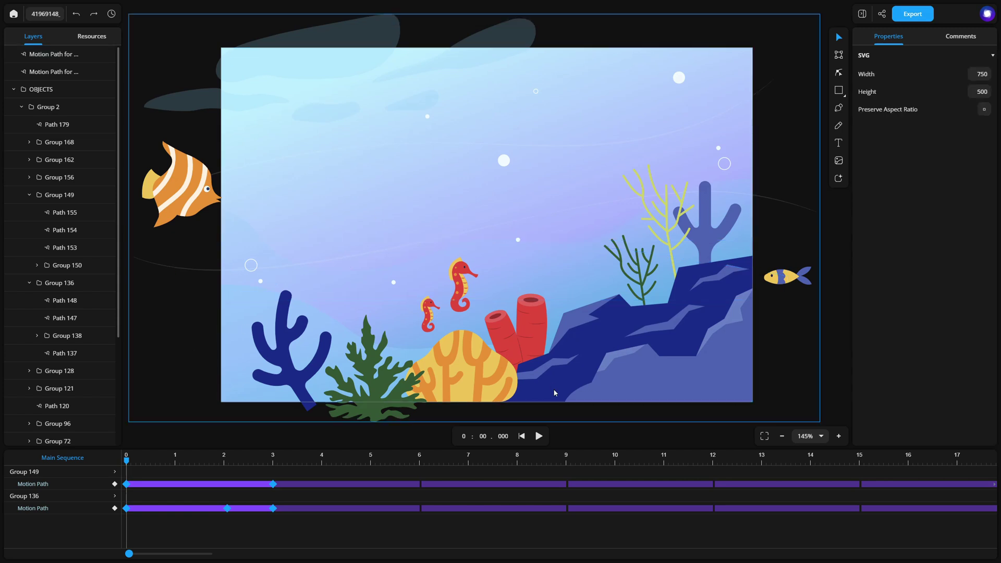
click(540, 436)
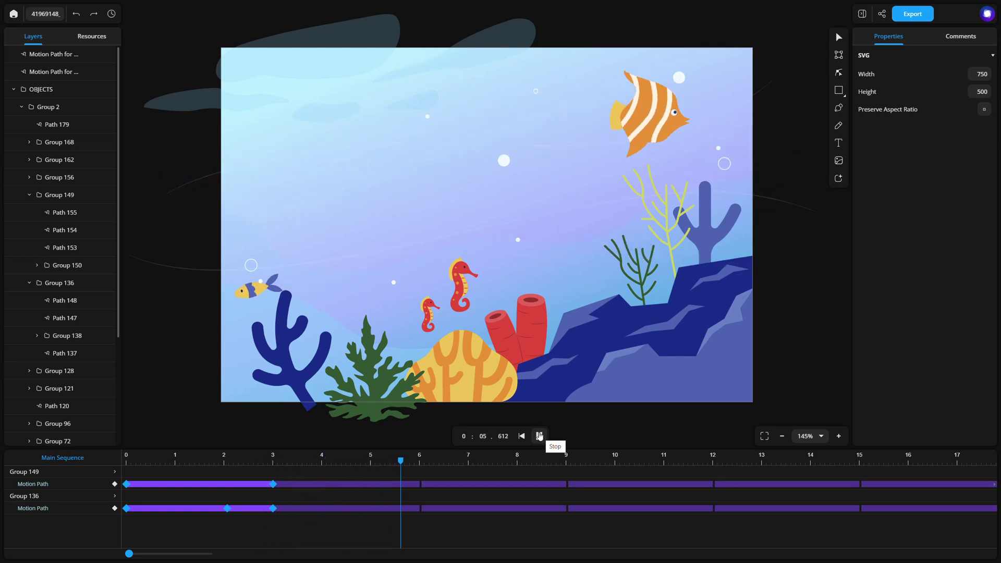
click(539, 437)
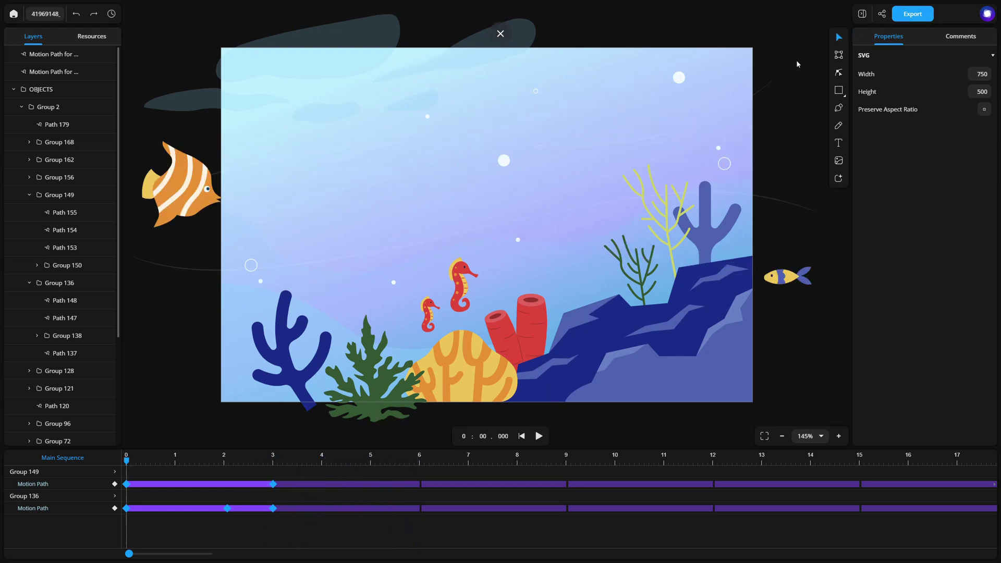
click(913, 16)
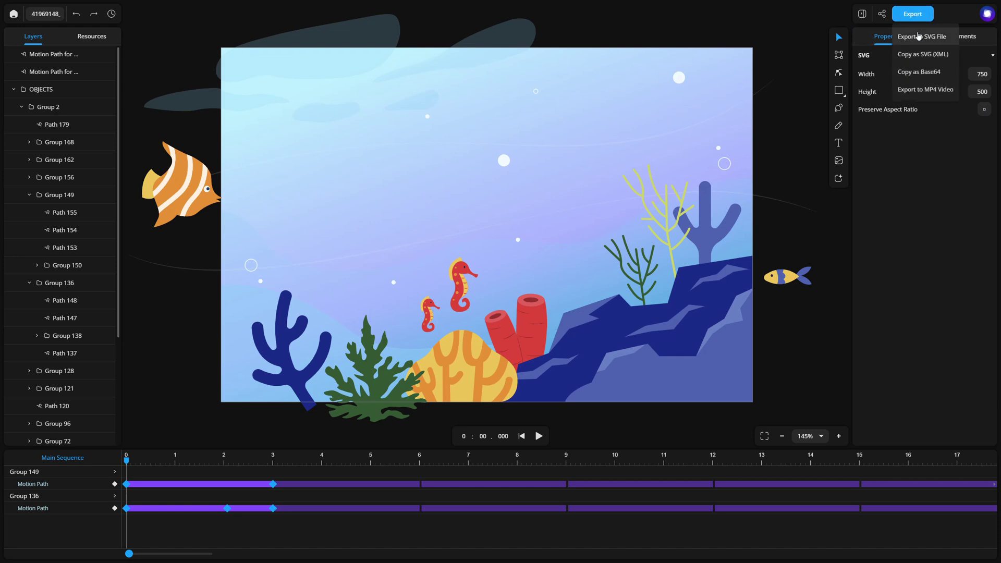
click(800, 107)
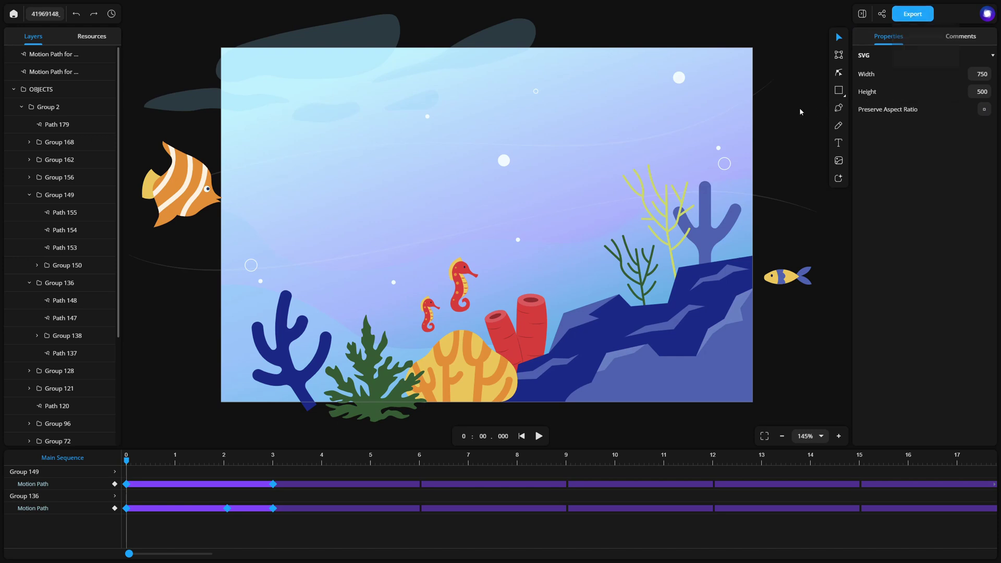